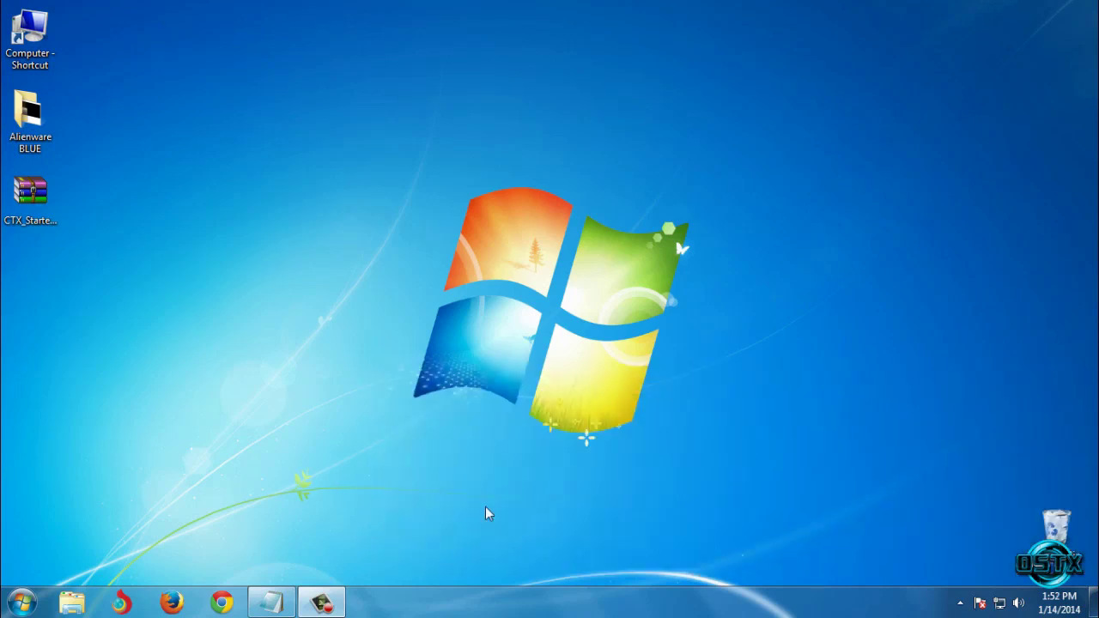
Step: Extract the CTX_Starter_Kit_v_1 archive on the desktop into its own folder
{"action": "left_click", "coordinate": [30, 196]}
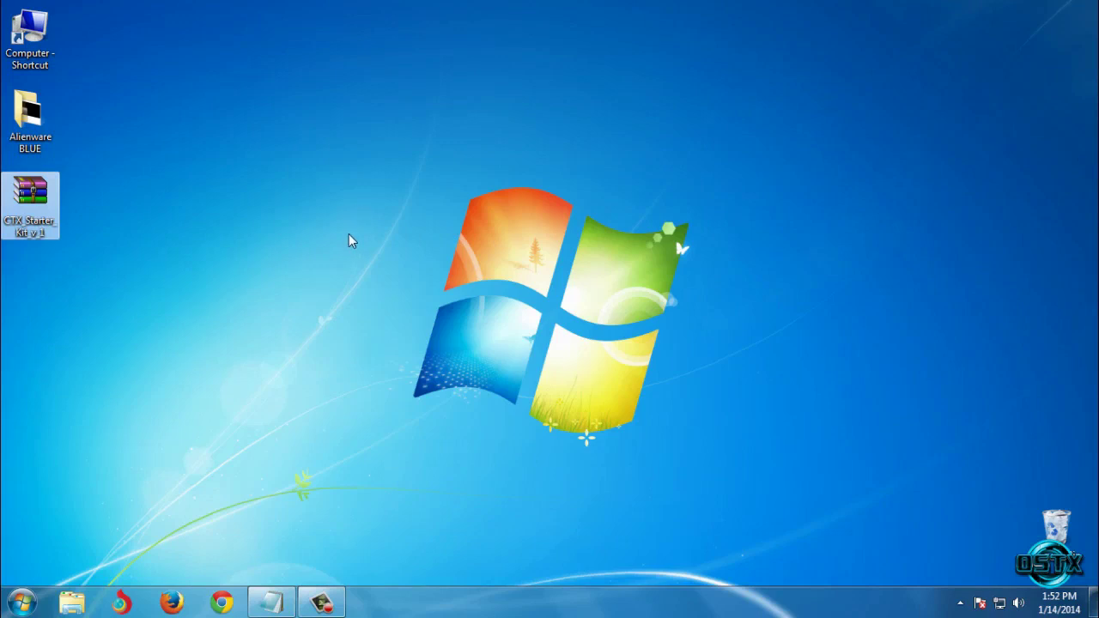
{"action": "right_click", "coordinate": [21, 206]}
{"action": "left_click", "coordinate": [119, 271]}
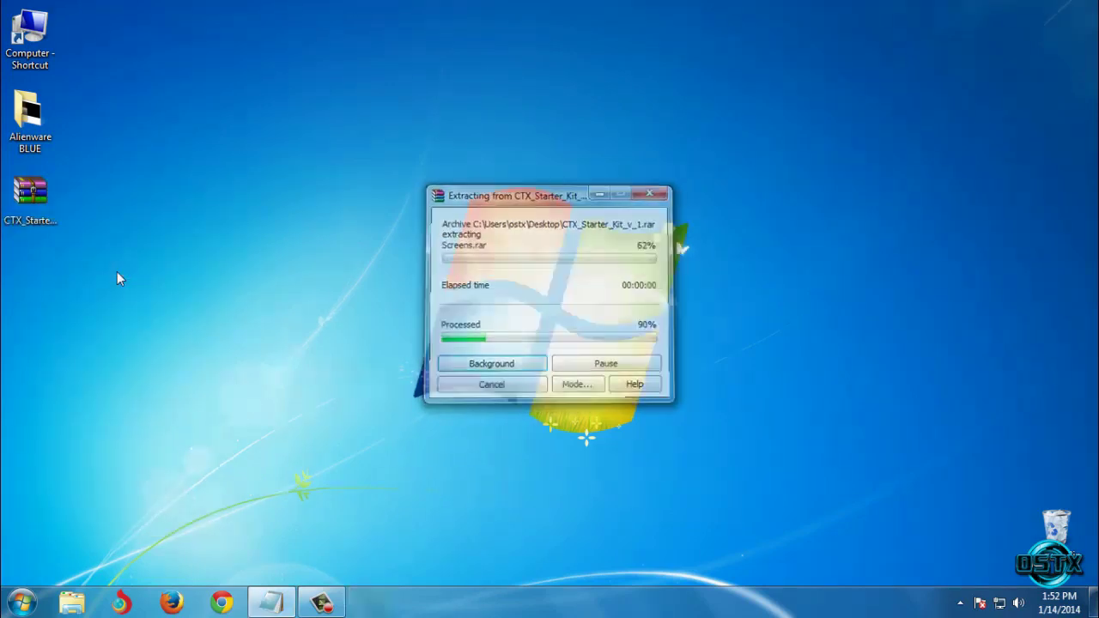
Step: Run the CTX_Kit_V1 application from the extracted CTX_Starter_Kit_v_1 folder and move its console window toward the middle of the screen
{"action": "double_click", "coordinate": [42, 282]}
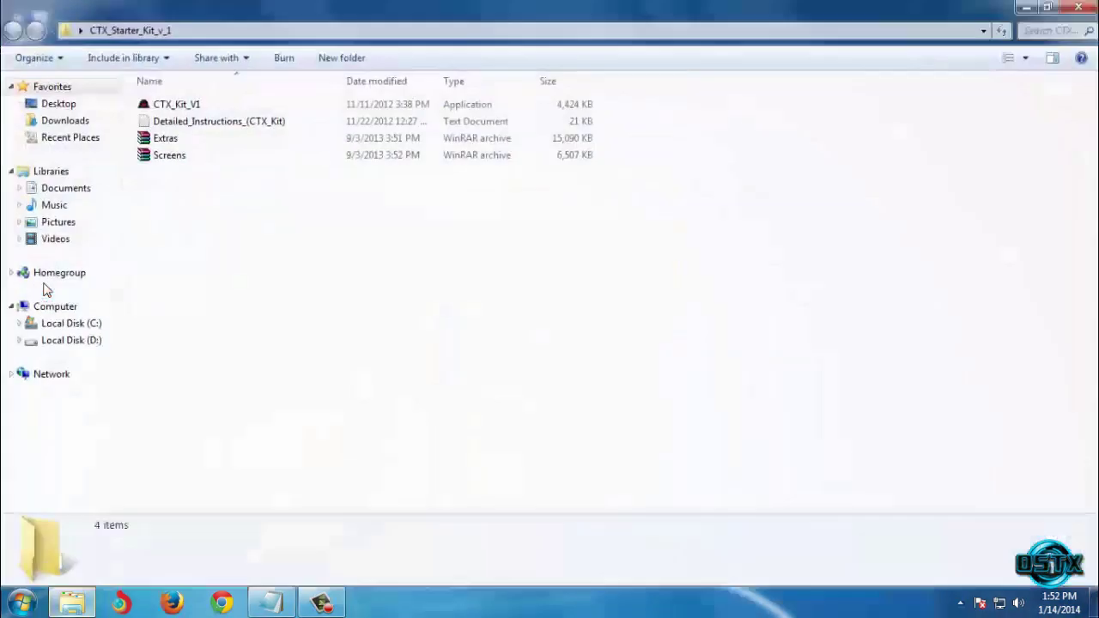
{"action": "double_click", "coordinate": [232, 106]}
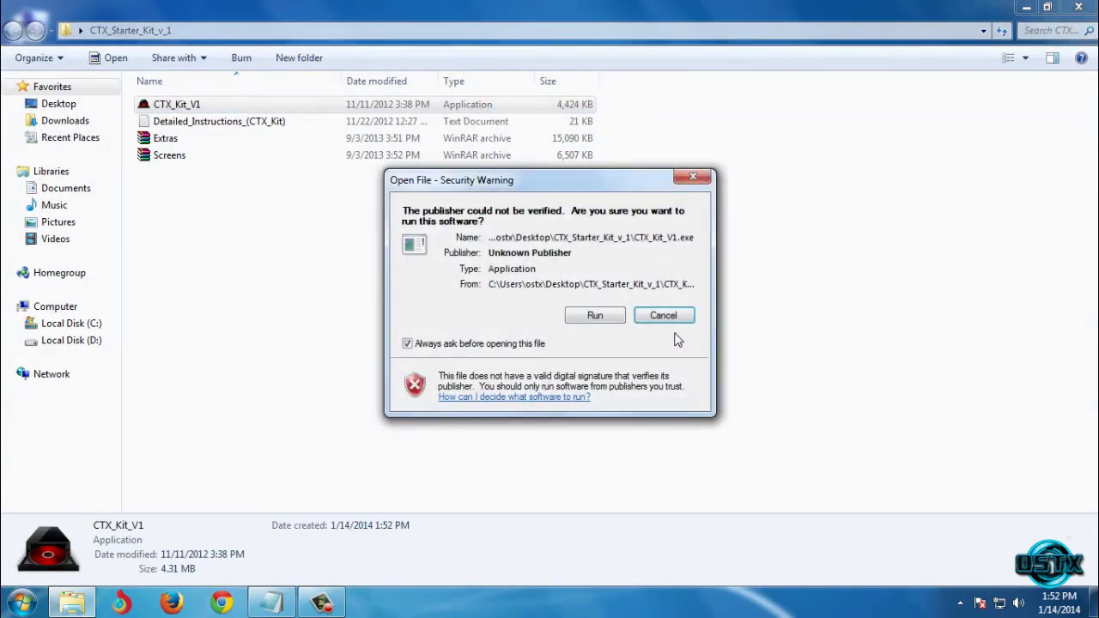
{"action": "left_click", "coordinate": [592, 316]}
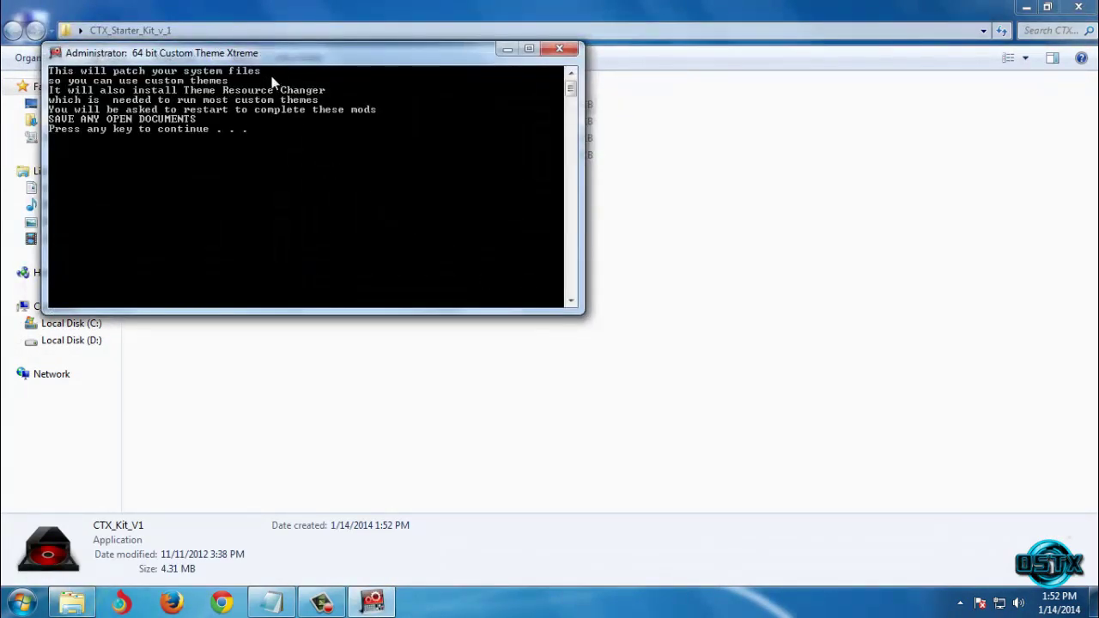
{"action": "left_click_drag", "start_coordinate": [331, 60], "coordinate": [614, 203]}
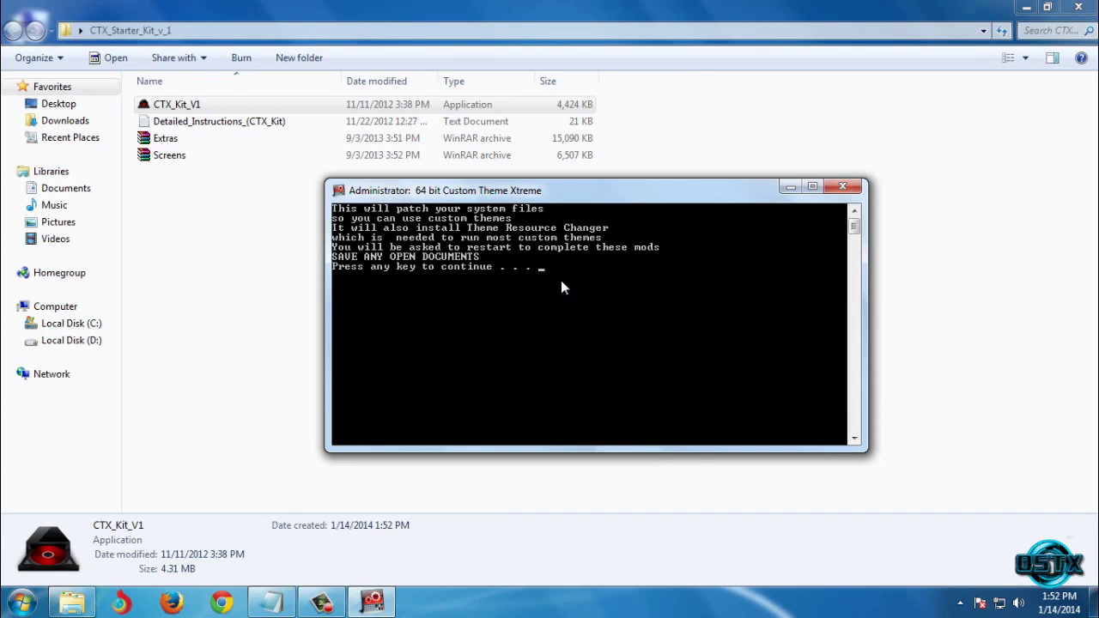
Step: Proceed with the system file patching, dismiss the installer notice, and close the patcher and its folder
{"action": "key", "text": "Return"}
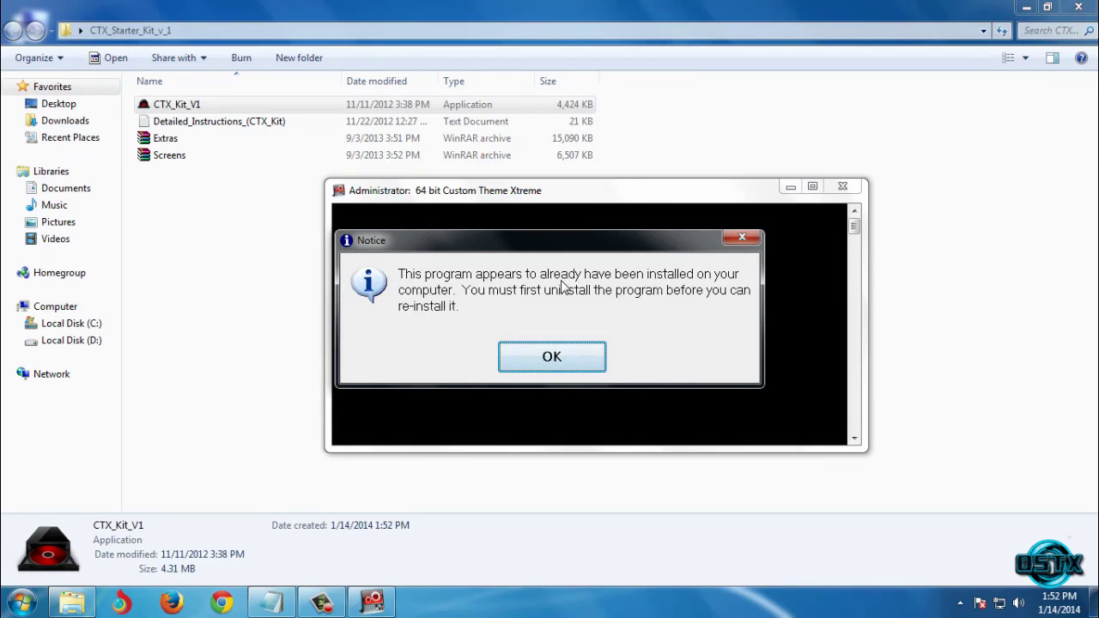
{"action": "left_click", "coordinate": [549, 357]}
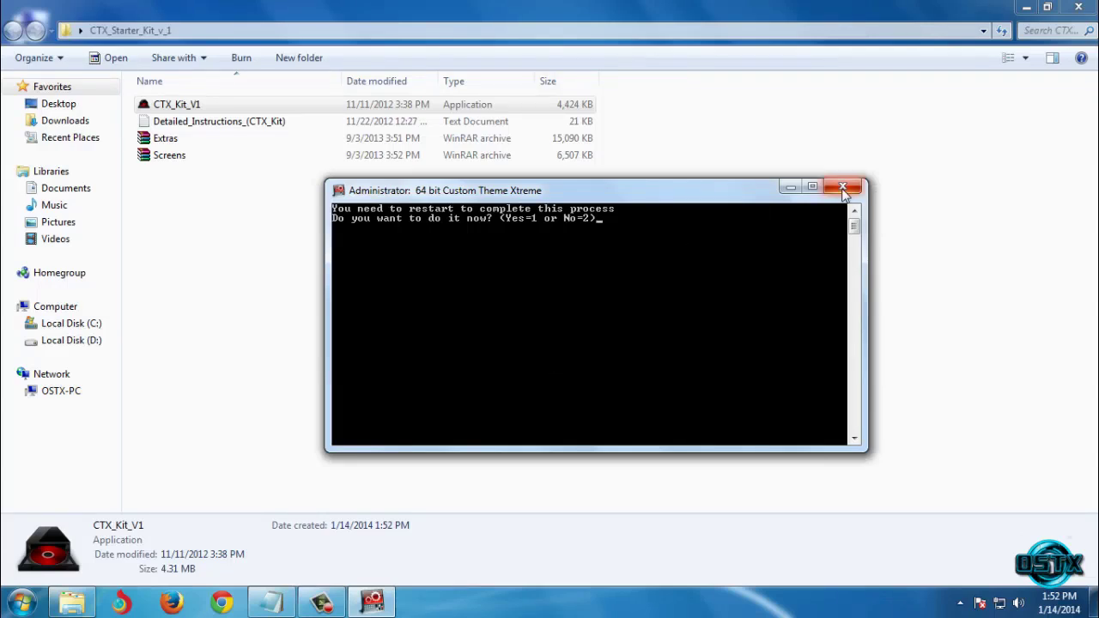
{"action": "type", "text": "1"}
{"action": "key", "text": "Return"}
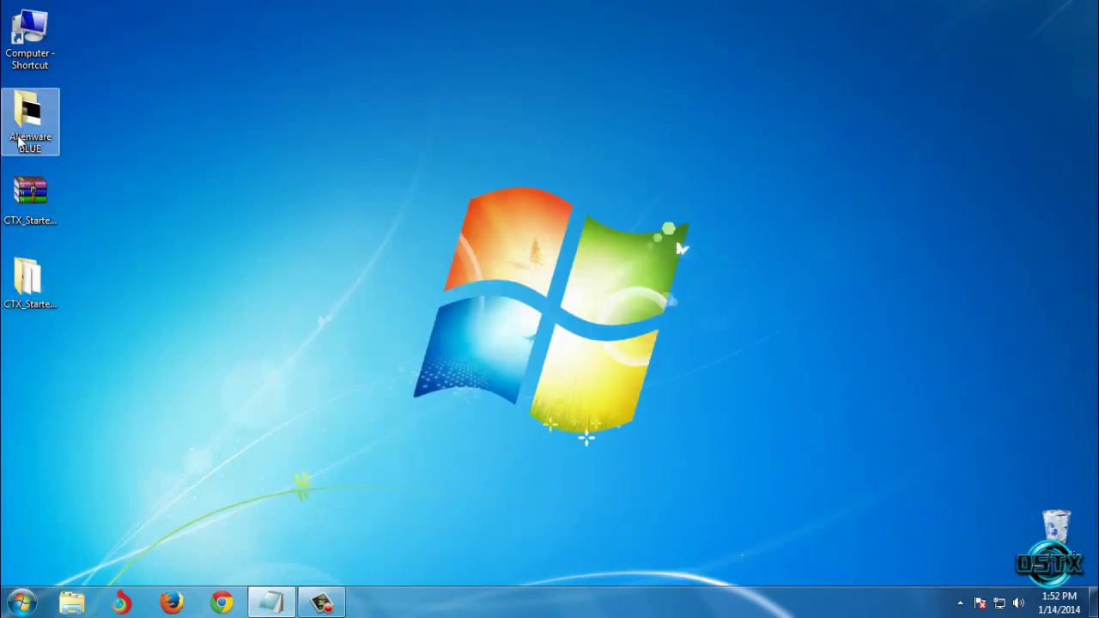
Step: Copy both the Alienware-Blue folder and the Alienware-Blue theme file from the Alienware BLUE desktop folder
{"action": "double_click", "coordinate": [52, 124]}
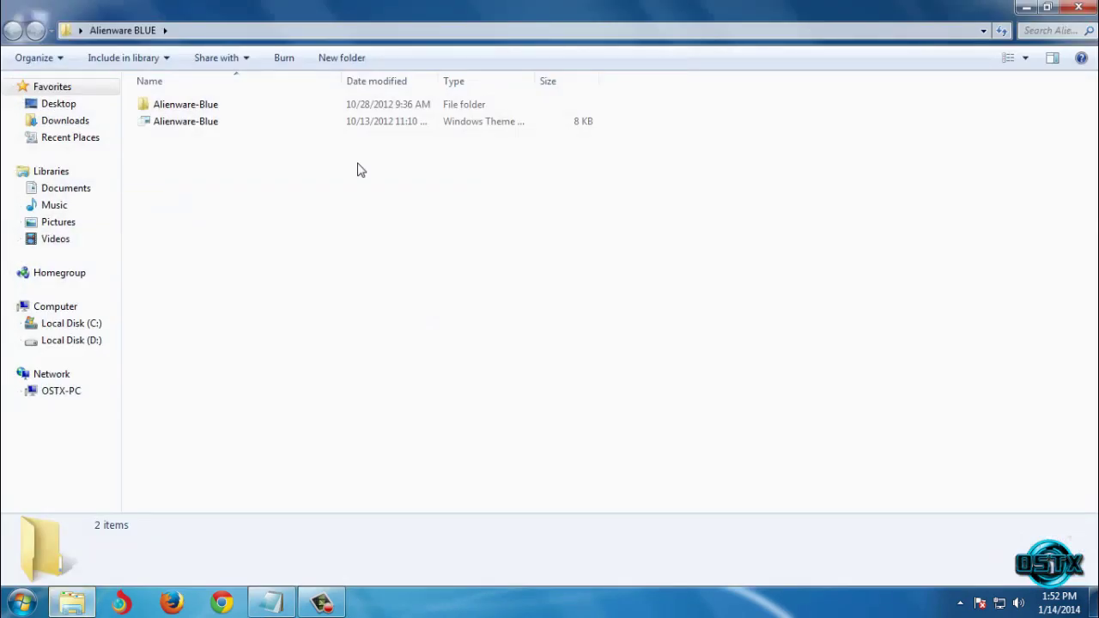
{"action": "left_click_drag", "start_coordinate": [358, 163], "coordinate": [183, 106]}
{"action": "right_click", "coordinate": [183, 106]}
{"action": "left_click", "coordinate": [222, 353]}
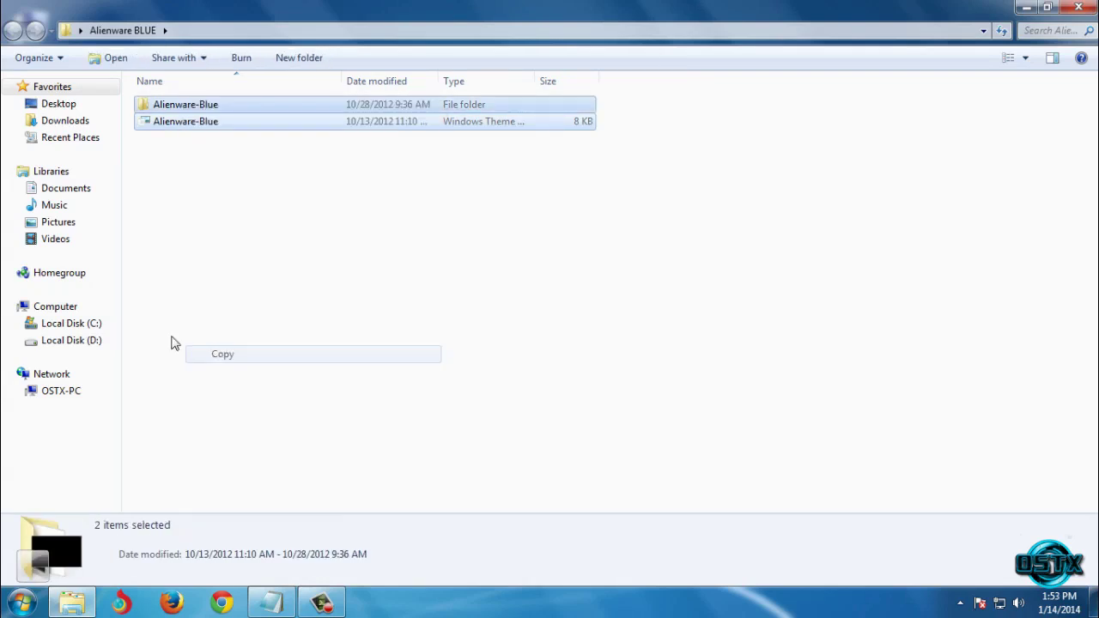
Step: Paste the copied theme items into C:\Windows\Resources\Themes and close the folder window
{"action": "left_click", "coordinate": [105, 326]}
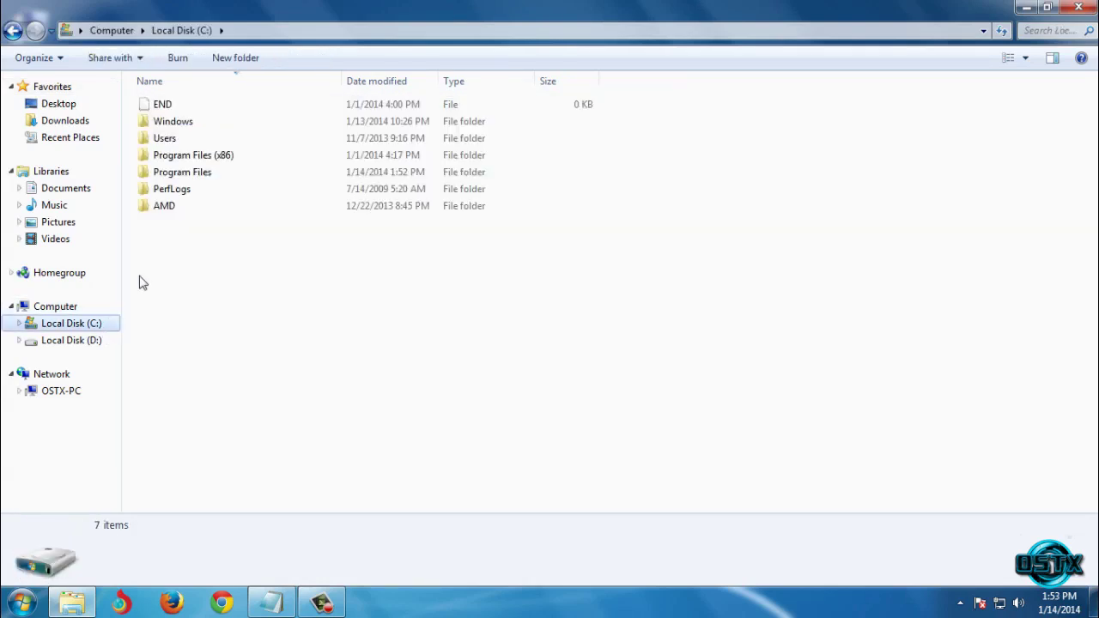
{"action": "double_click", "coordinate": [193, 133]}
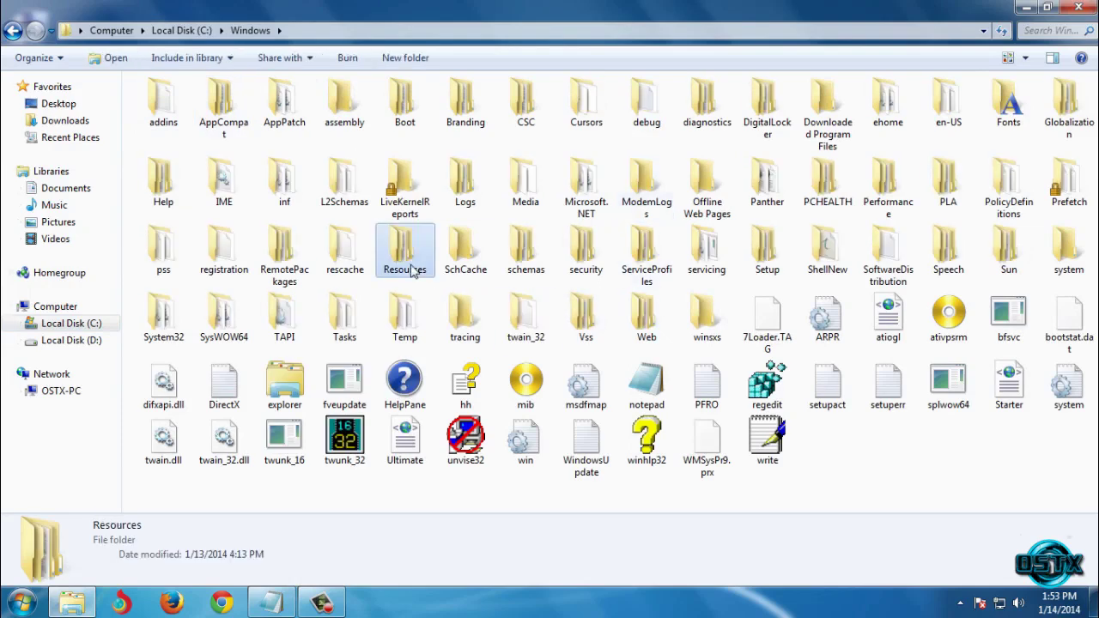
{"action": "double_click", "coordinate": [405, 250]}
{"action": "double_click", "coordinate": [183, 126]}
{"action": "right_click", "coordinate": [788, 177]}
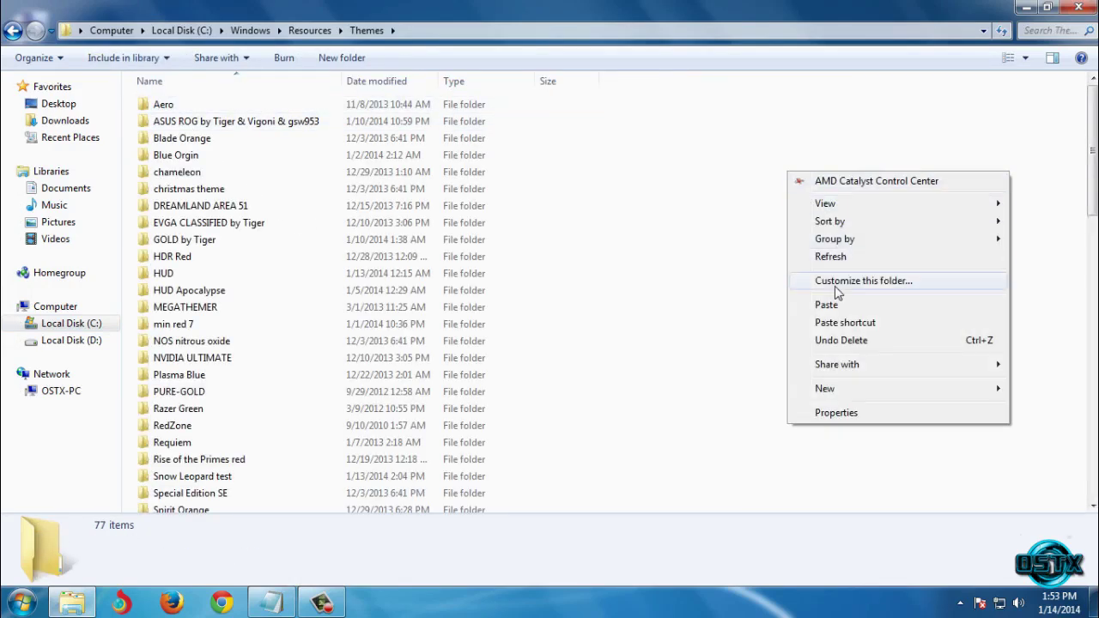
{"action": "left_click", "coordinate": [828, 306]}
{"action": "left_click", "coordinate": [1078, 7]}
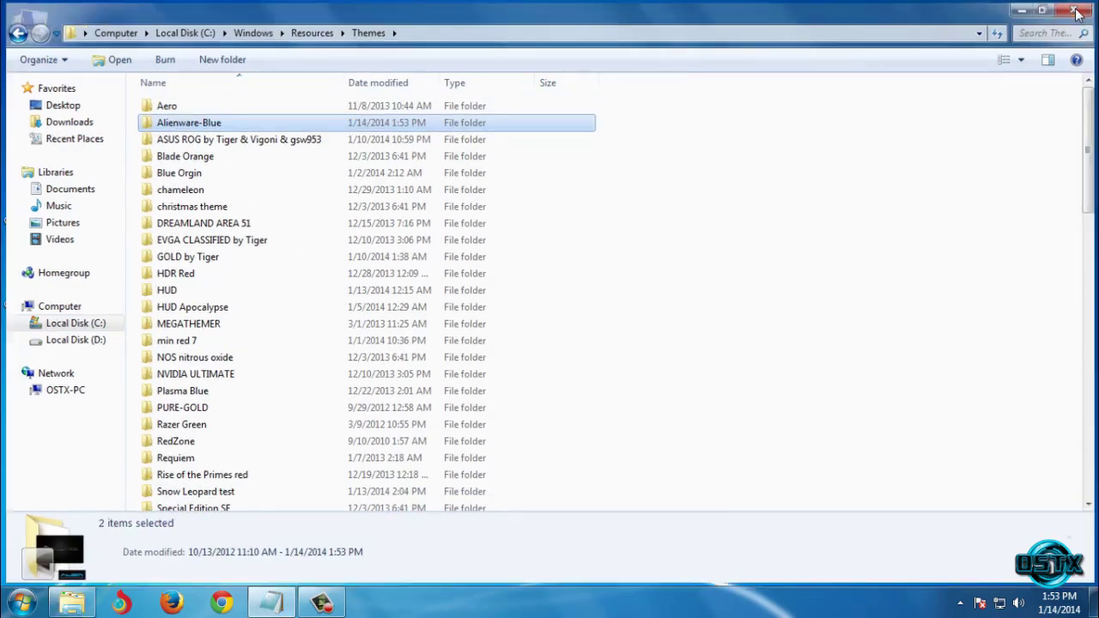
Step: Apply the installed Alienware BLUE theme in the desktop personalization settings and close the window
{"action": "right_click", "coordinate": [528, 216]}
{"action": "left_click", "coordinate": [658, 429]}
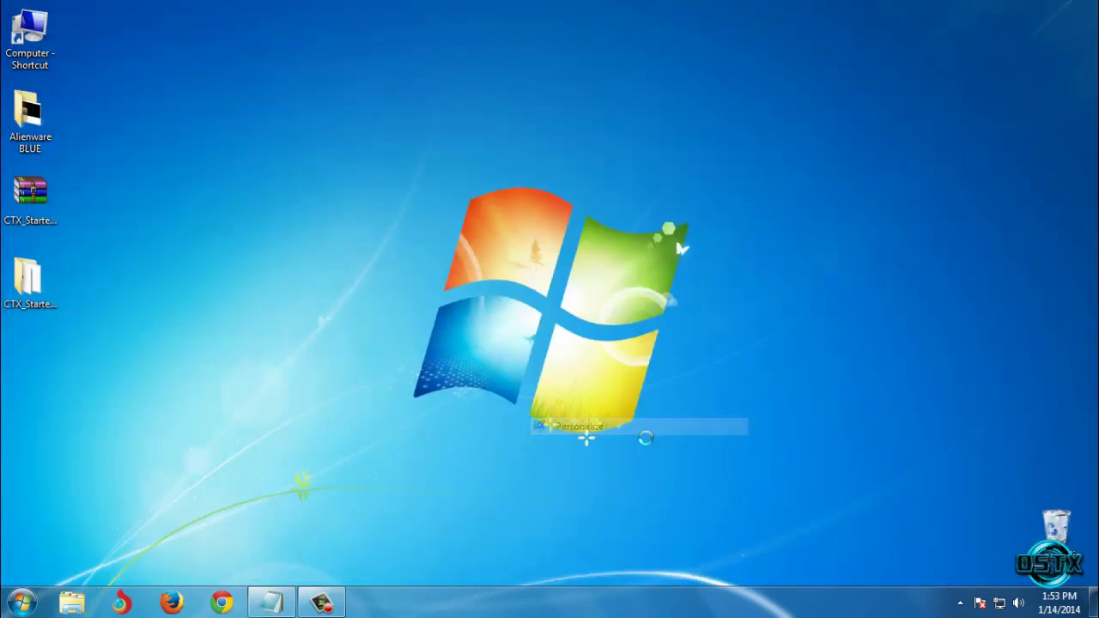
{"action": "left_click", "coordinate": [281, 452]}
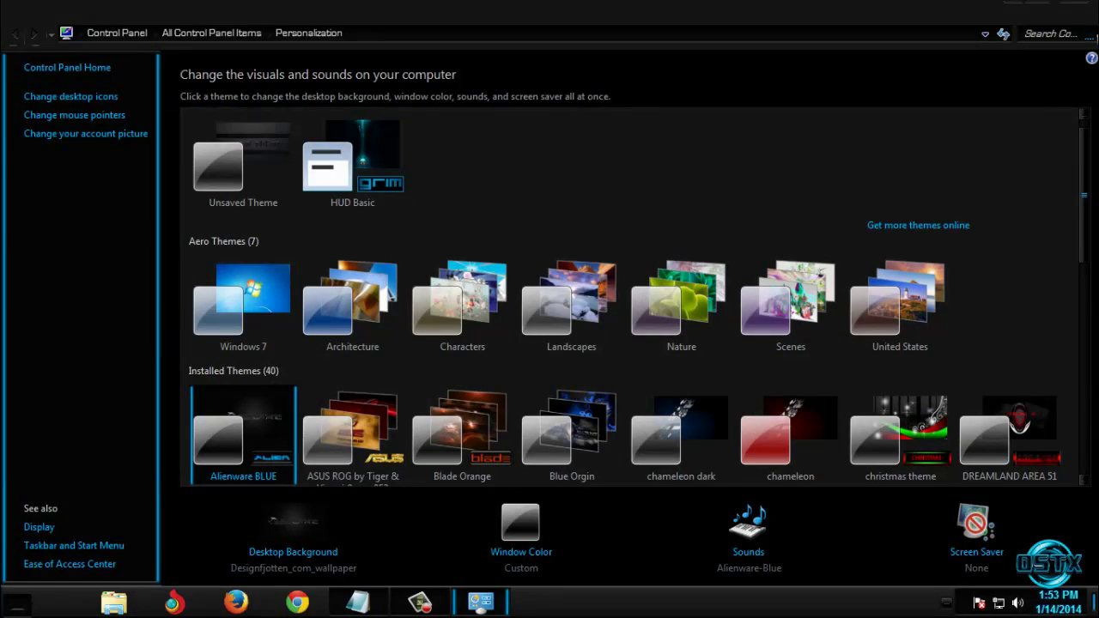
{"action": "left_click", "coordinate": [1074, 13]}
{"action": "left_click", "coordinate": [1074, 13]}
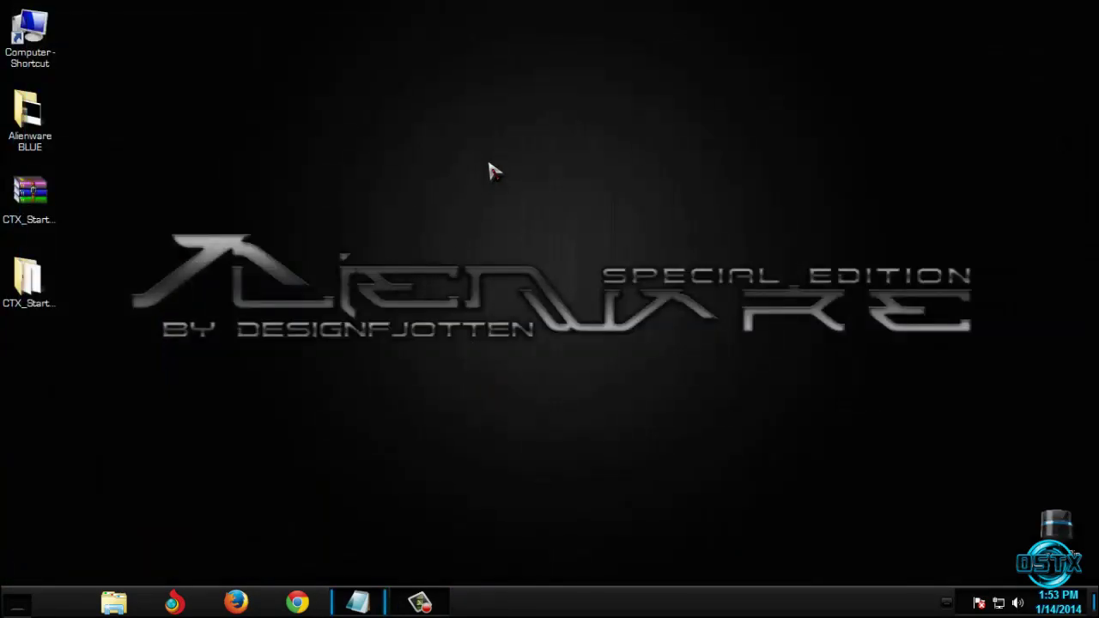
Step: Refresh the desktop and examine the themed context menu and its View options
{"action": "right_click", "coordinate": [395, 199]}
{"action": "left_click", "coordinate": [403, 273]}
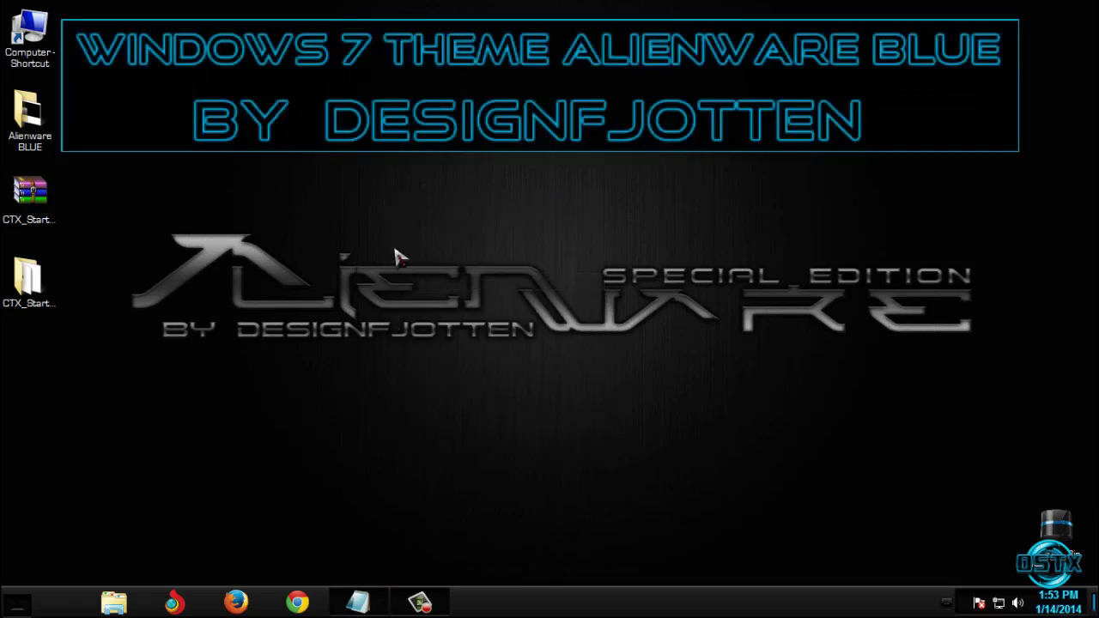
{"action": "right_click", "coordinate": [373, 213]}
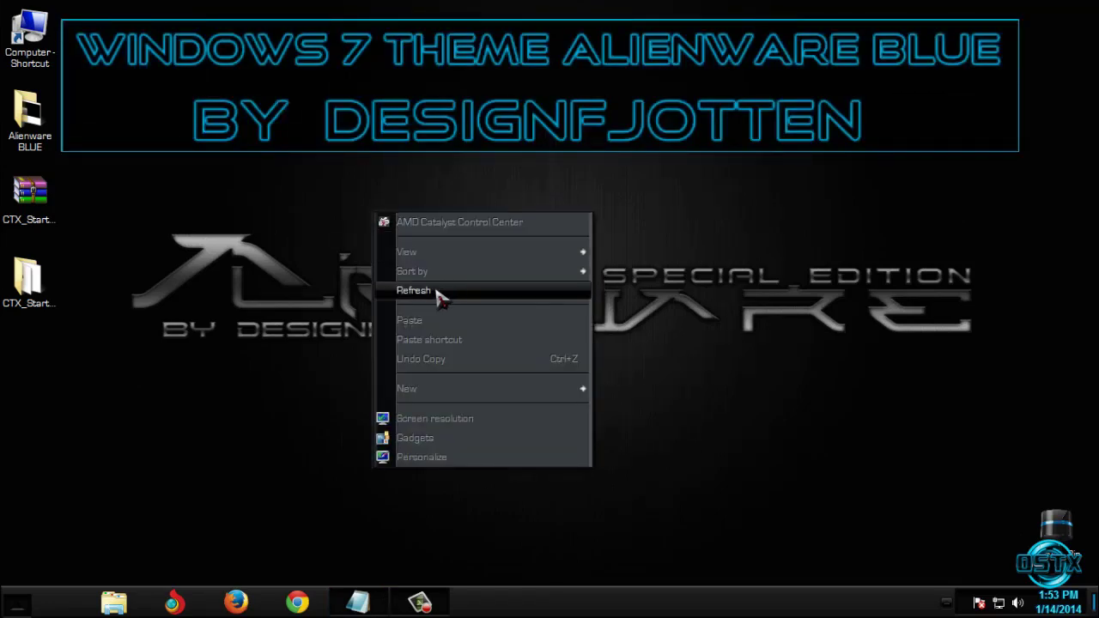
{"action": "mouse_move", "coordinate": [481, 255]}
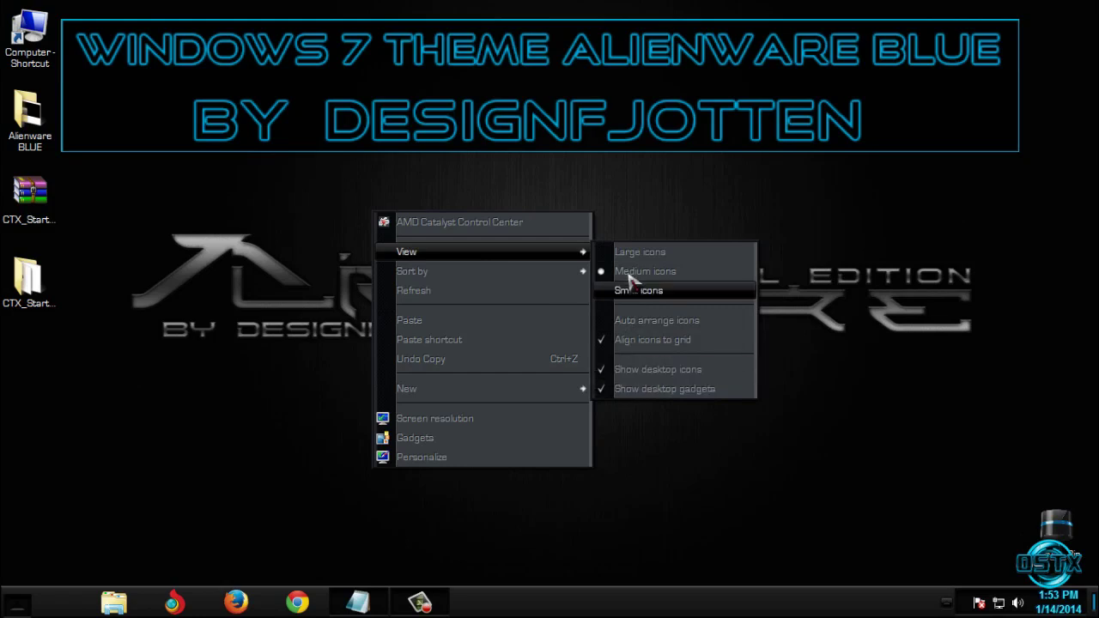
{"action": "left_click", "coordinate": [740, 478]}
{"action": "right_click", "coordinate": [485, 197]}
{"action": "left_click", "coordinate": [507, 276]}
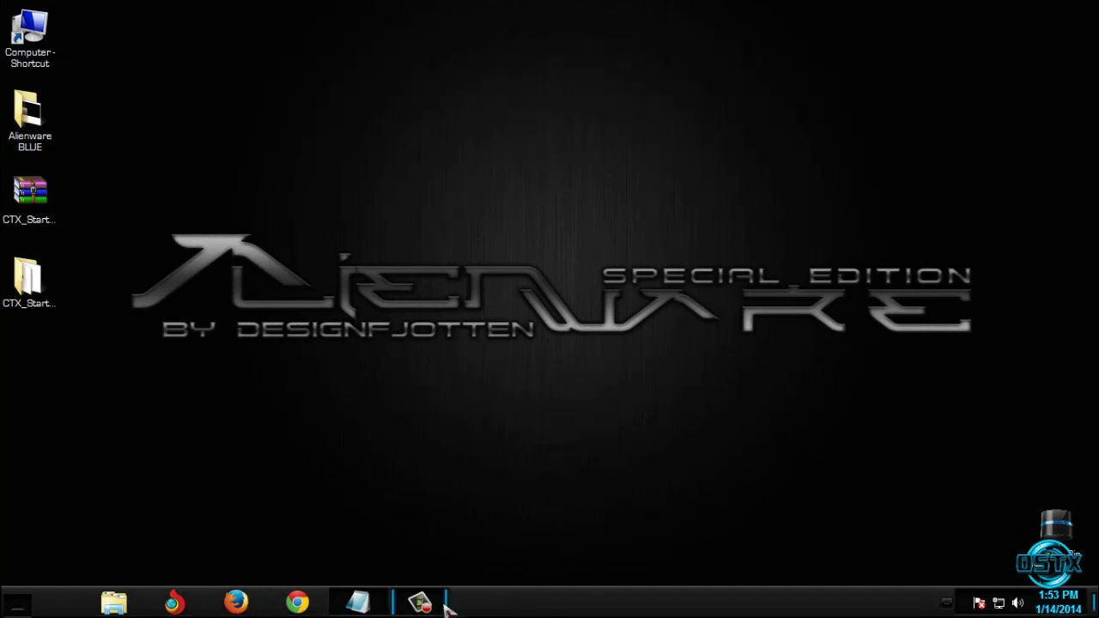
Step: Examine the themed Start menu, including its list of all programs
{"action": "left_click", "coordinate": [19, 605]}
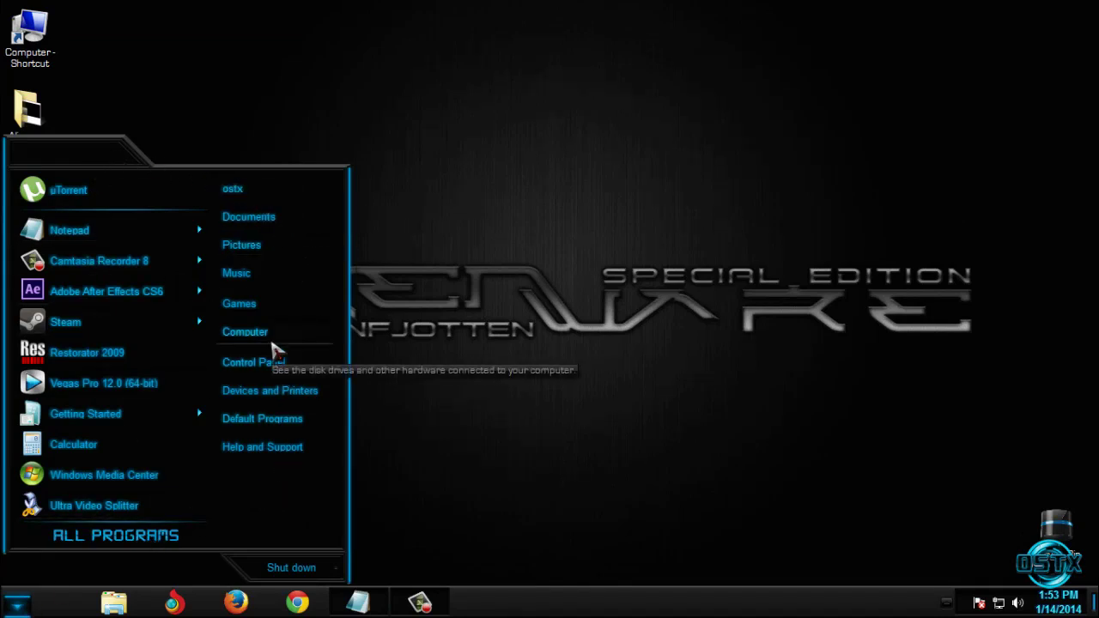
{"action": "left_click", "coordinate": [133, 536]}
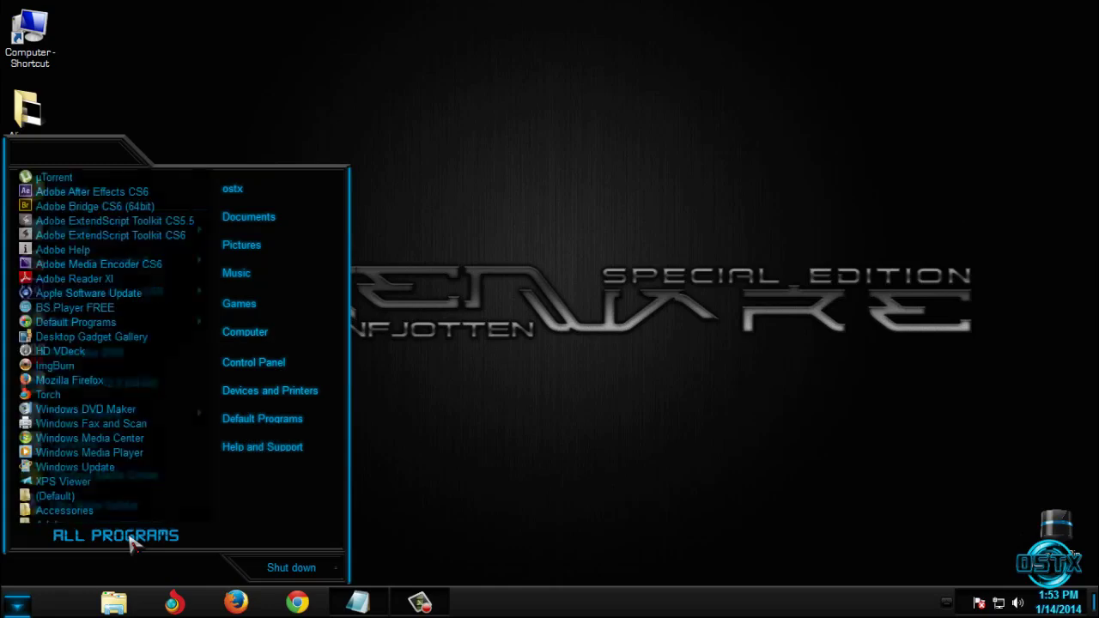
{"action": "left_click", "coordinate": [134, 539]}
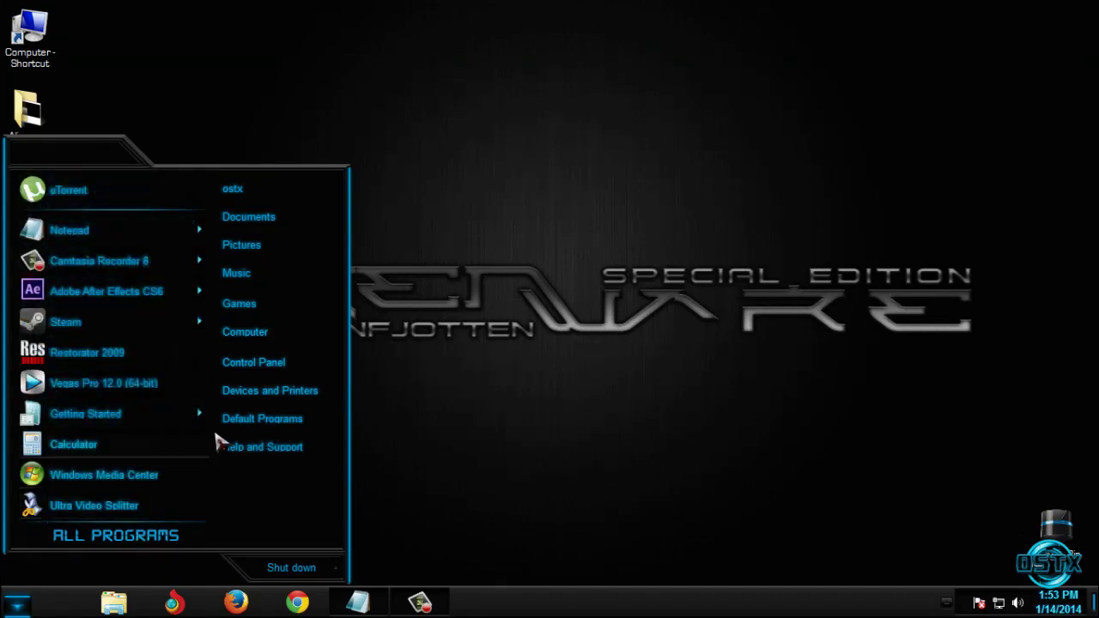
Step: Open the Computer window, refresh its contents, and reduce the height of its details pane
{"action": "left_click", "coordinate": [241, 334]}
{"action": "right_click", "coordinate": [259, 223]}
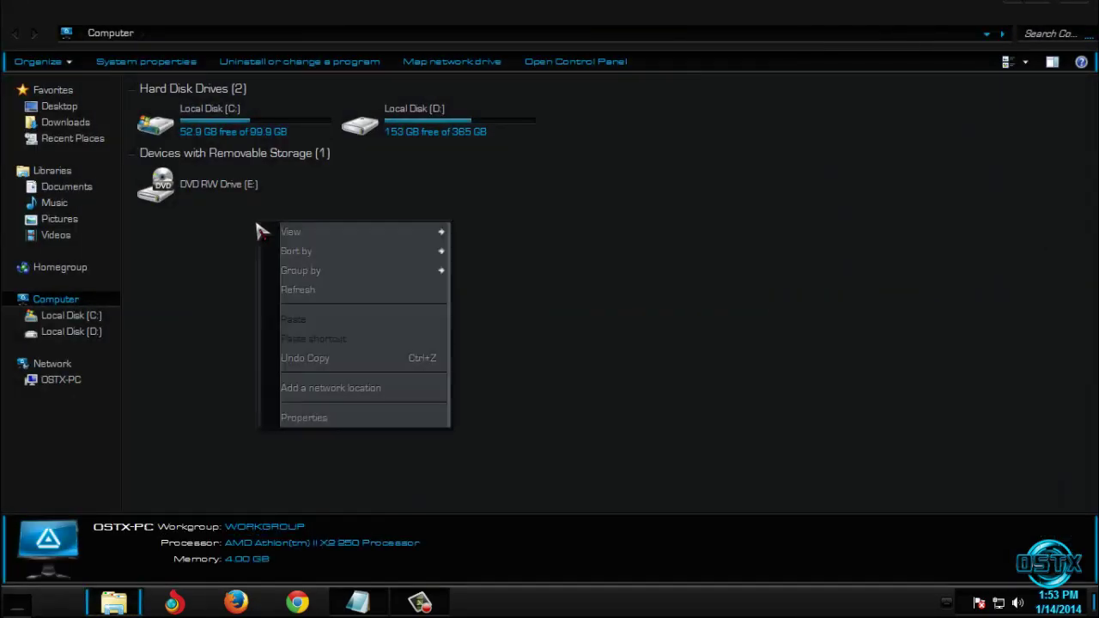
{"action": "left_click", "coordinate": [295, 288]}
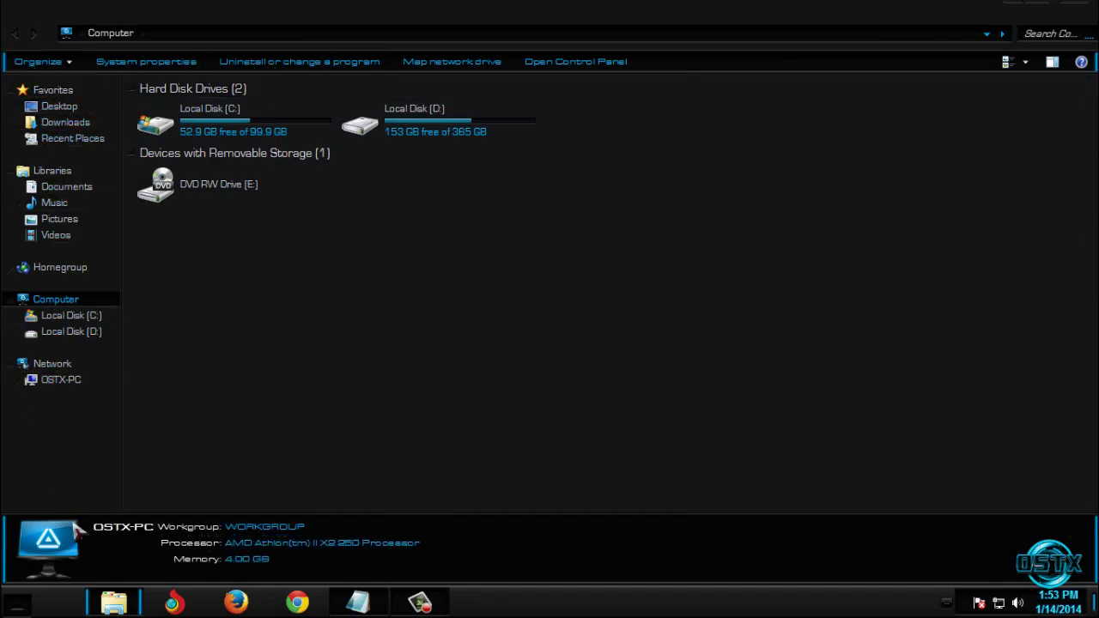
{"action": "mouse_move", "coordinate": [85, 520]}
{"action": "left_mouse_down"}
{"action": "mouse_move", "coordinate": [85, 431]}
{"action": "mouse_move", "coordinate": [83, 537]}
{"action": "left_mouse_up"}
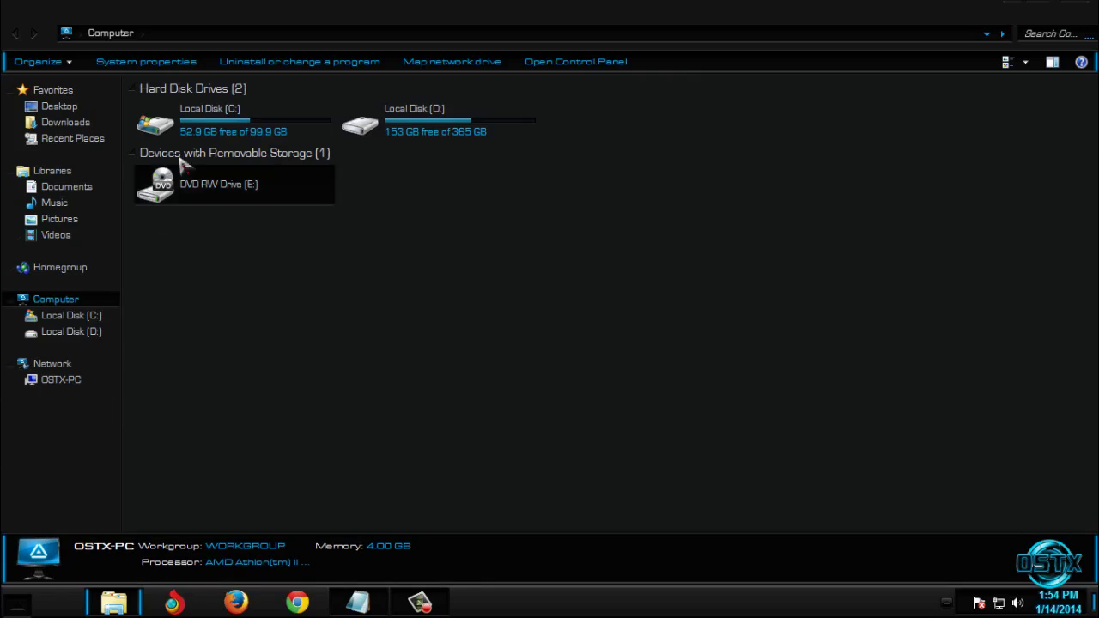
Step: Restore the Computer window from its maximized state, then move and resize it over the desktop
{"action": "double_click", "coordinate": [300, 12]}
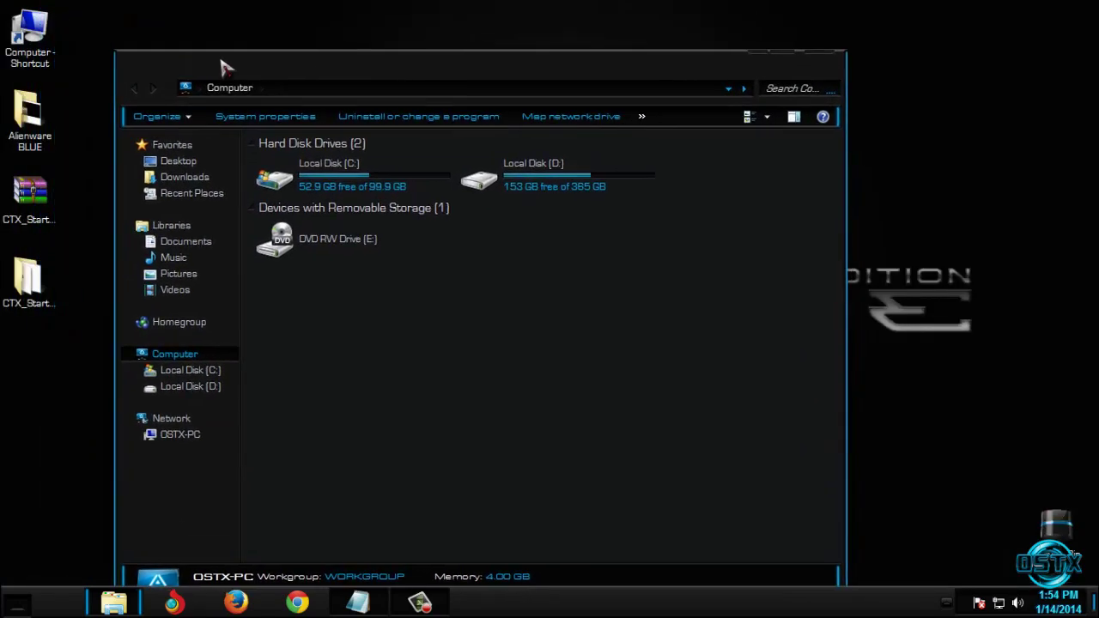
{"action": "left_click_drag", "start_coordinate": [144, 71], "coordinate": [448, 110]}
{"action": "left_click_drag", "start_coordinate": [316, 96], "coordinate": [293, 58]}
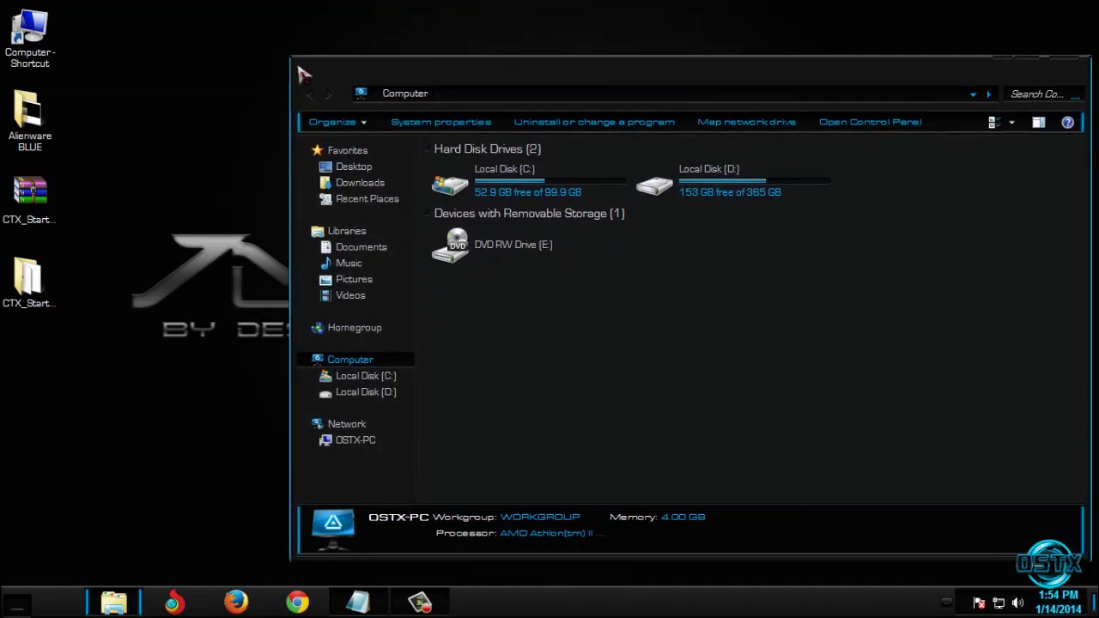
Step: Refresh the Computer window's contents and view the themed Start menu beside it
{"action": "left_click", "coordinate": [665, 191]}
{"action": "right_click", "coordinate": [653, 282]}
{"action": "left_click", "coordinate": [684, 346]}
{"action": "left_click", "coordinate": [17, 604]}
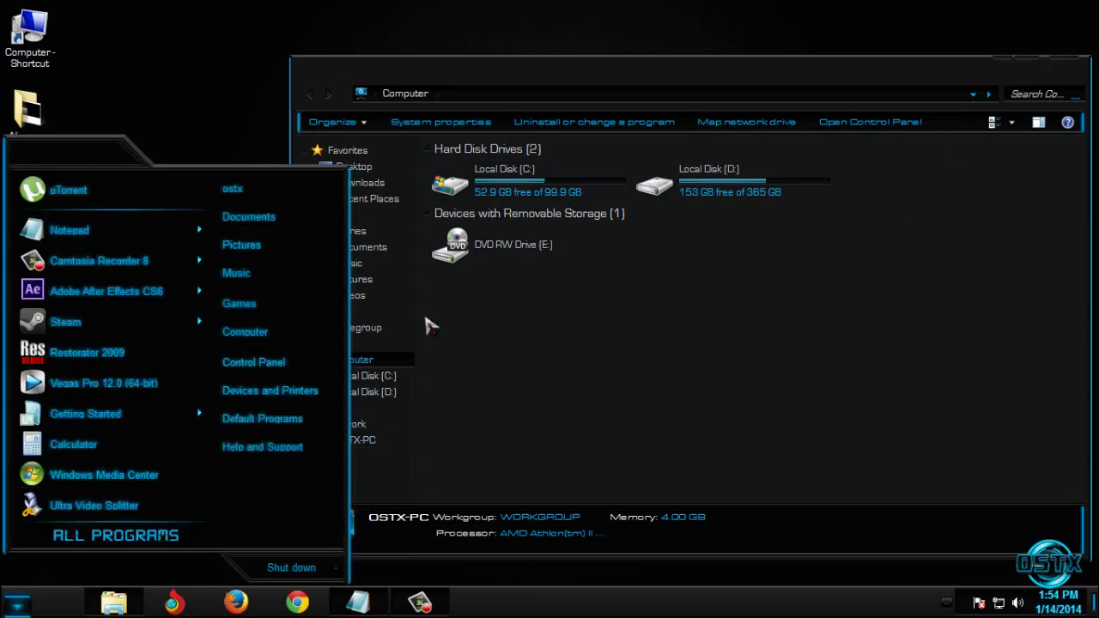
Step: Close the Computer window and refresh the desktop
{"action": "left_click", "coordinate": [1069, 67]}
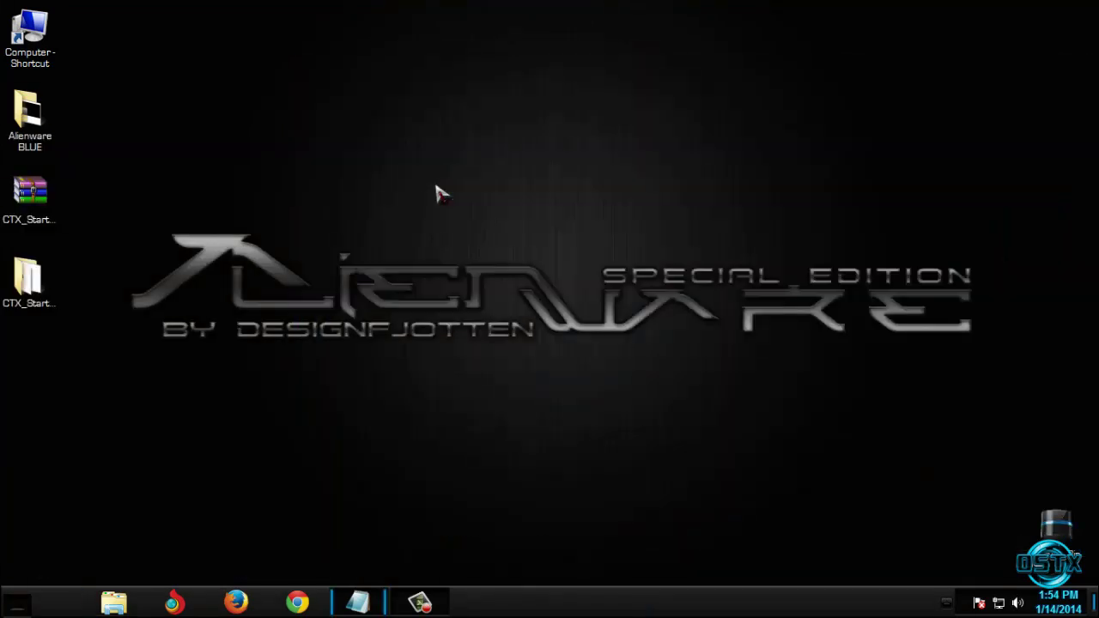
{"action": "right_click", "coordinate": [438, 190]}
{"action": "left_click", "coordinate": [473, 264]}
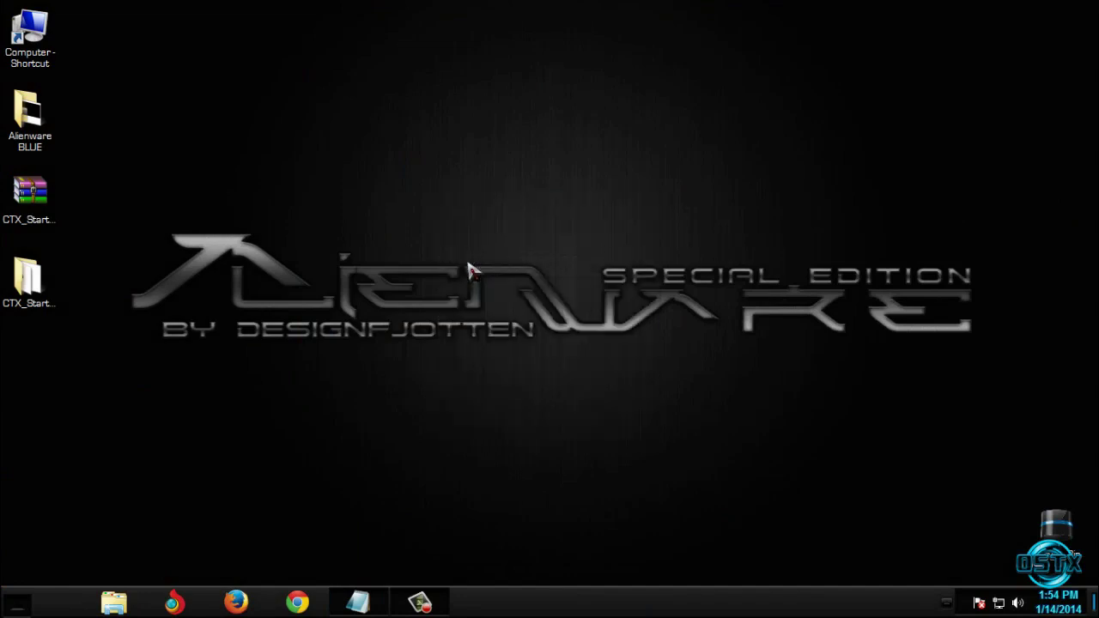